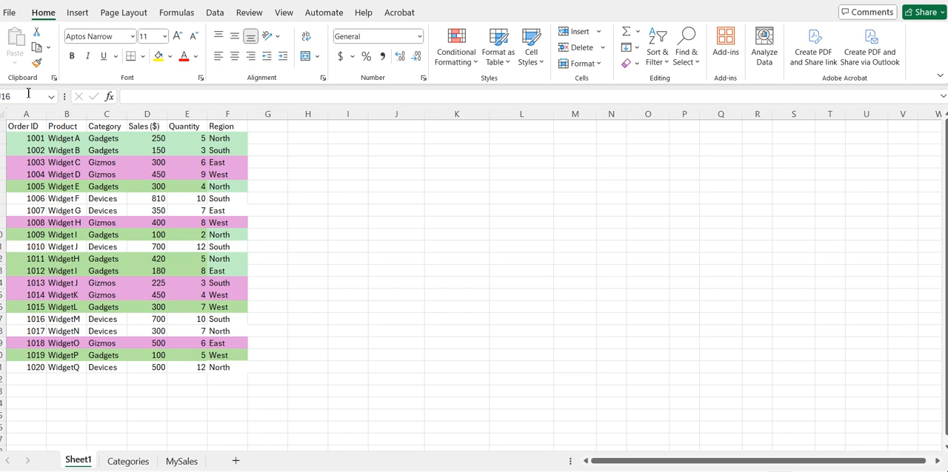
Step: Create a PivotTable from the order data in A1:F21, placed in the existing worksheet at J2
drag(23, 126, 251, 377)
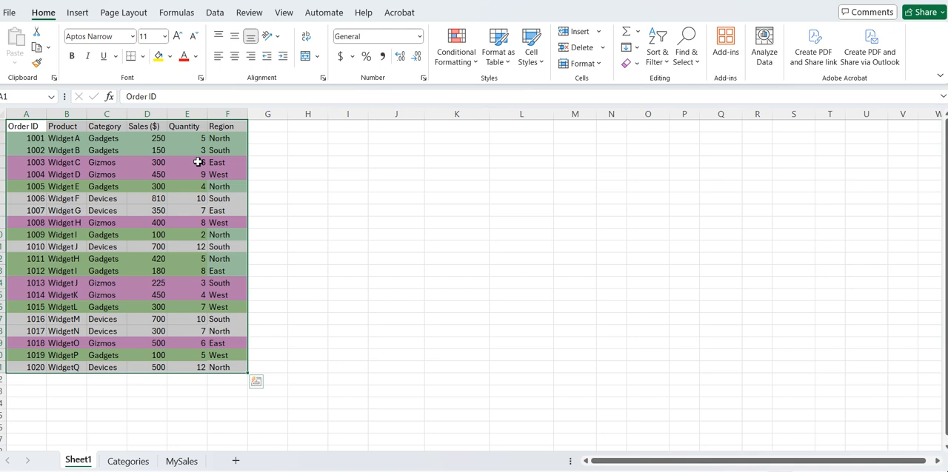
click(77, 13)
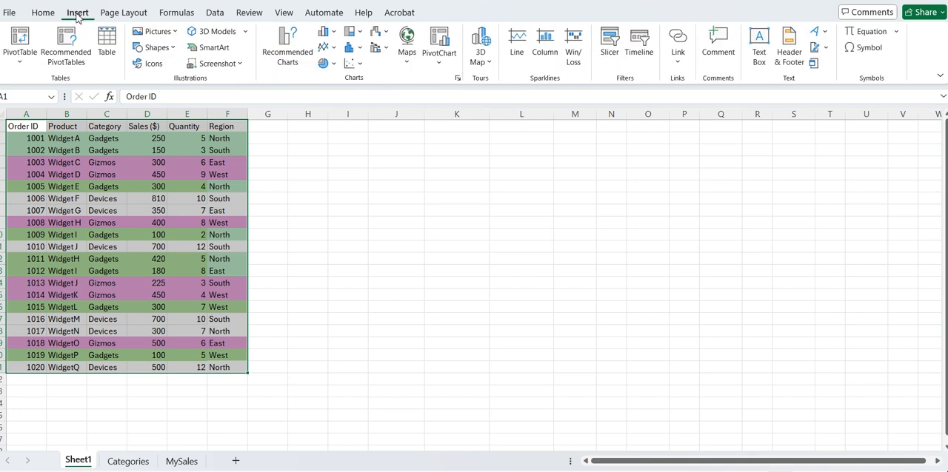
click(20, 56)
click(45, 83)
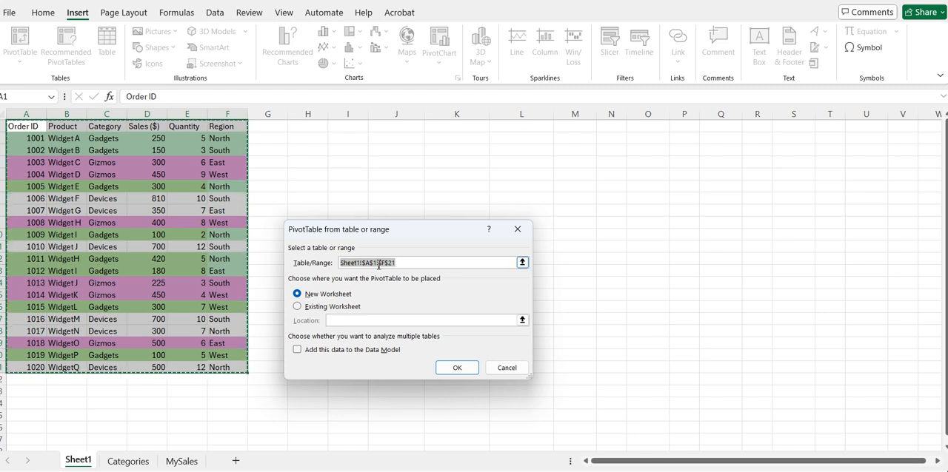
click(297, 308)
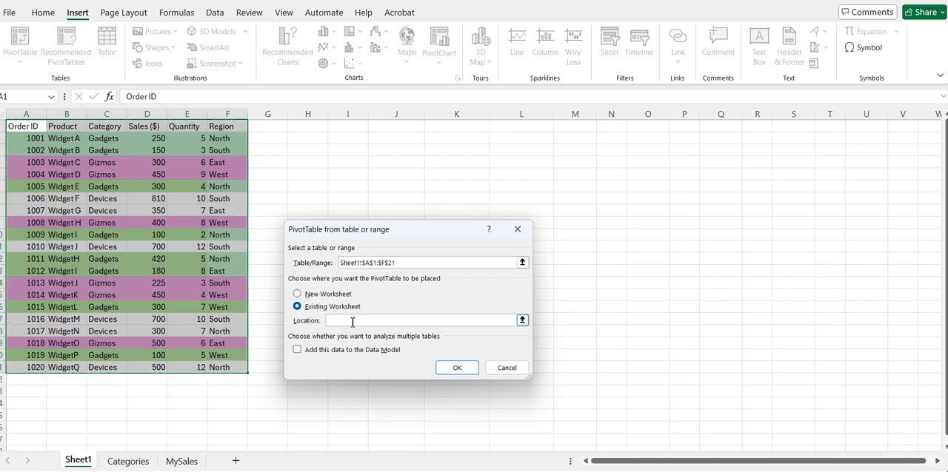
text(J2)
click(459, 370)
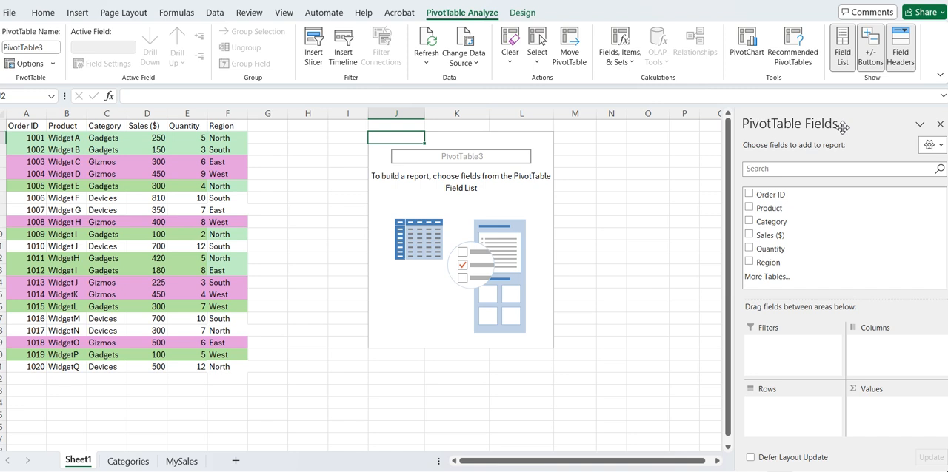
Step: Lay out the PivotTable with Category as rows and Sales ($) as values, summarized by Max
drag(786, 223, 796, 410)
drag(777, 238, 883, 409)
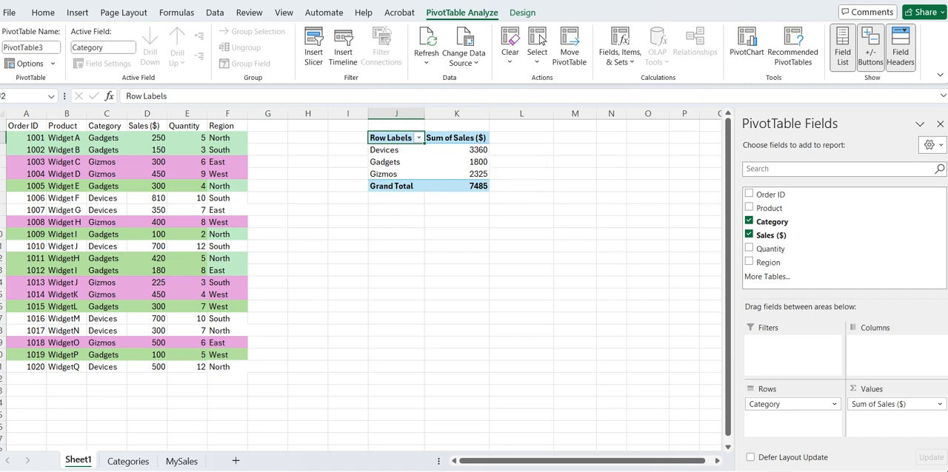
click(898, 406)
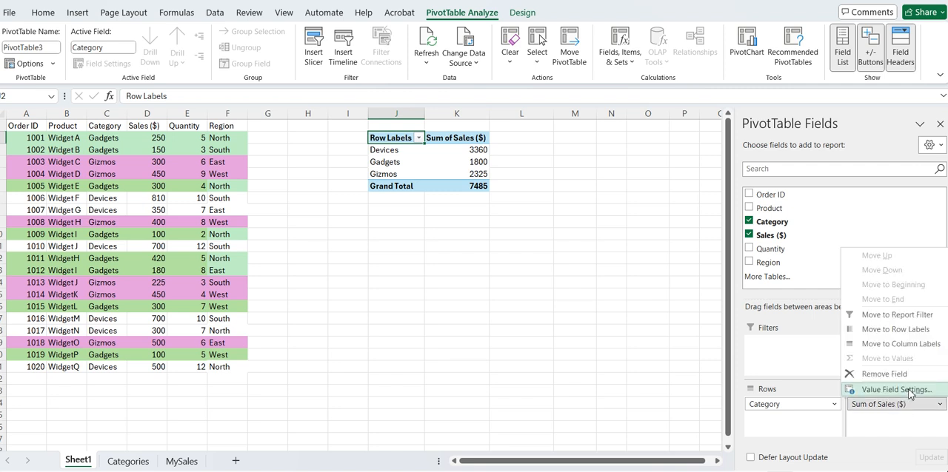
click(909, 391)
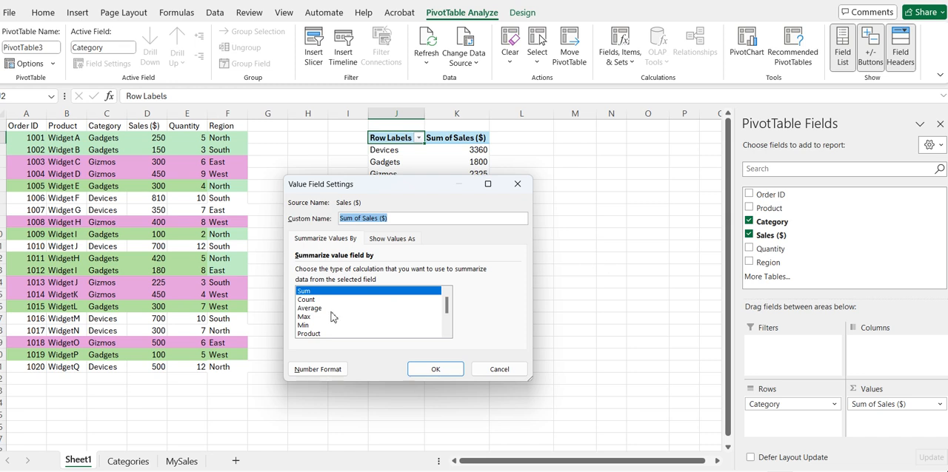
mouse_move(447, 308)
mouse_down()
mouse_move(453, 342)
mouse_move(451, 313)
mouse_up()
click(306, 318)
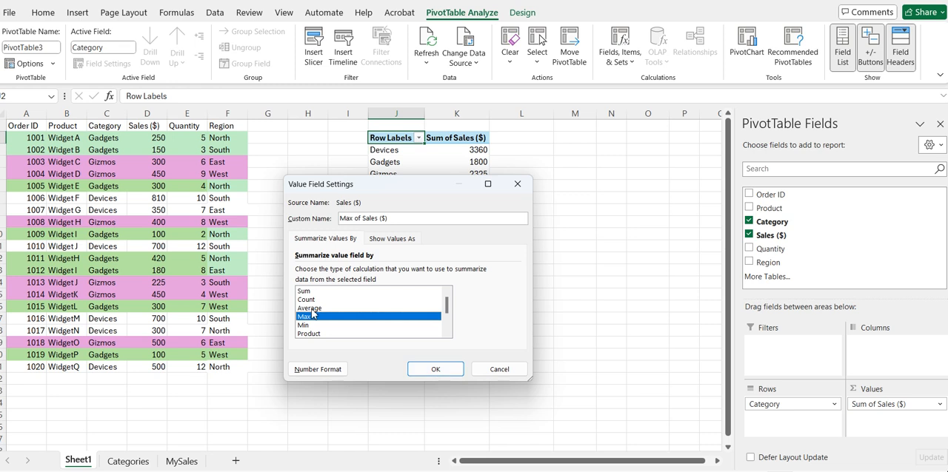
click(435, 369)
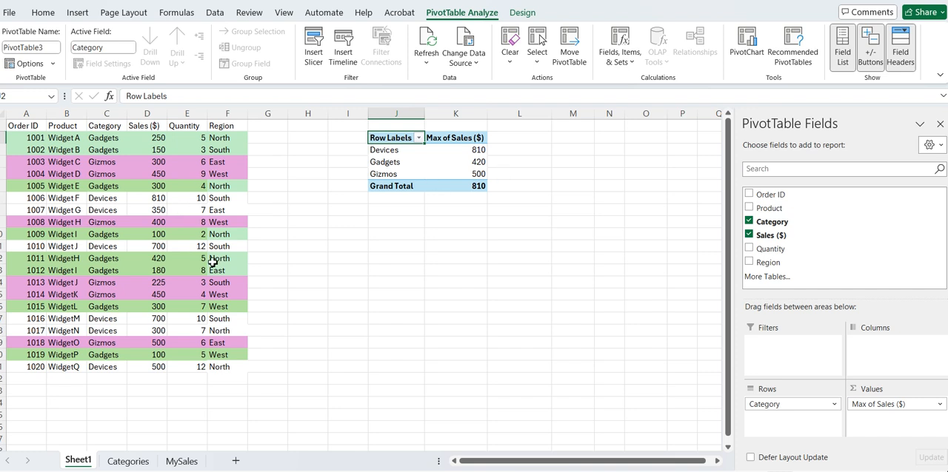
Step: Add Region as a report filter to the PivotTable and filter it to West
click(156, 343)
click(560, 223)
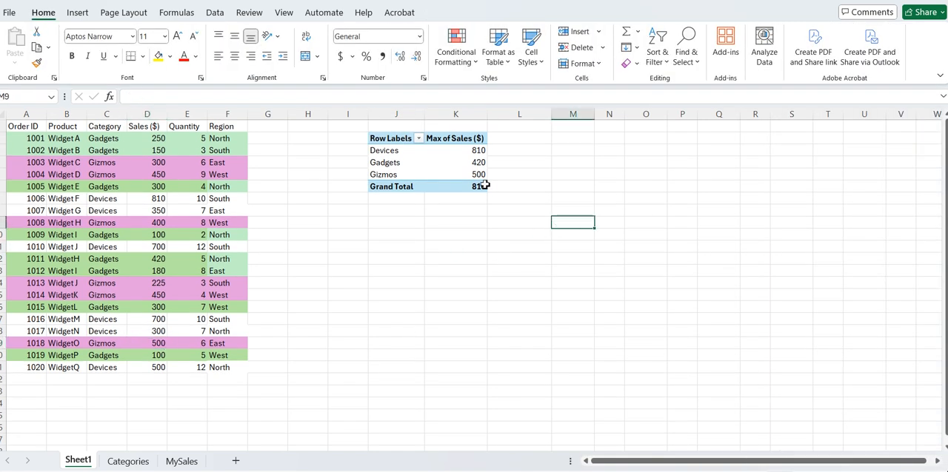
click(435, 185)
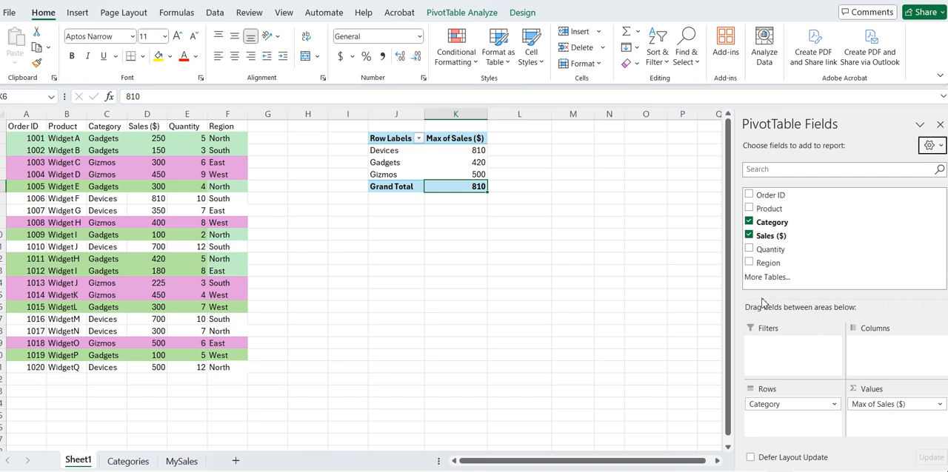
drag(763, 263, 781, 348)
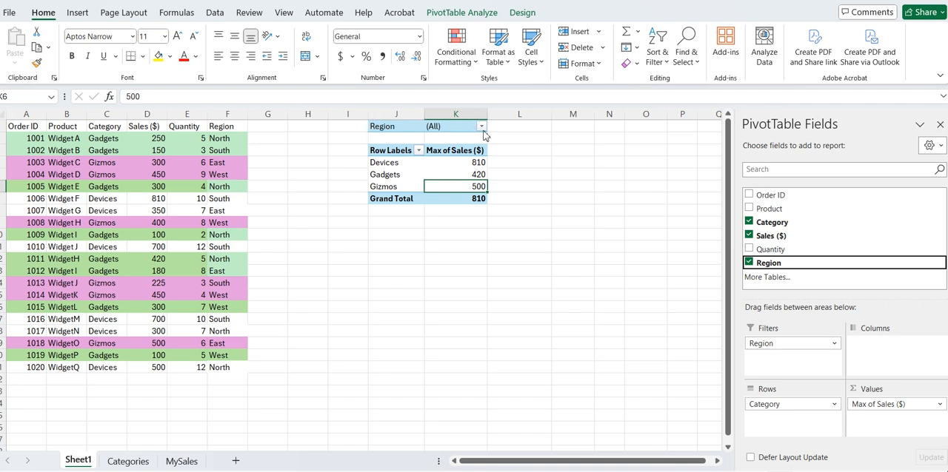
click(481, 127)
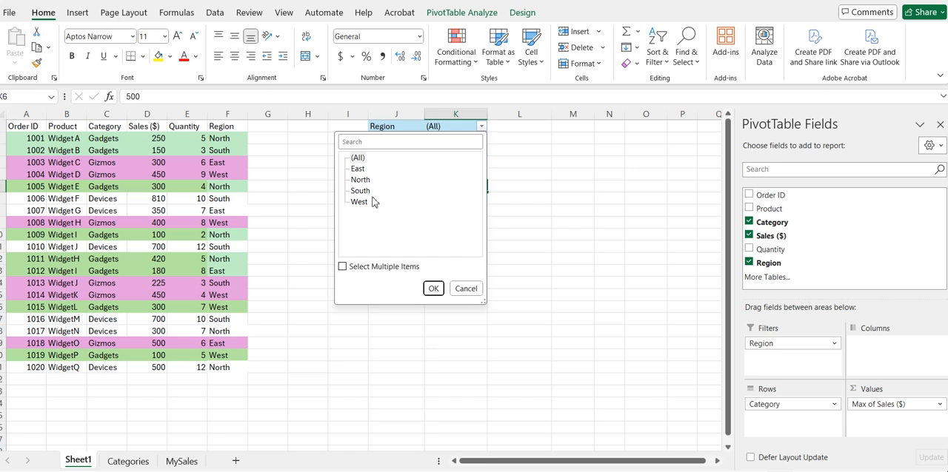
click(359, 202)
click(433, 288)
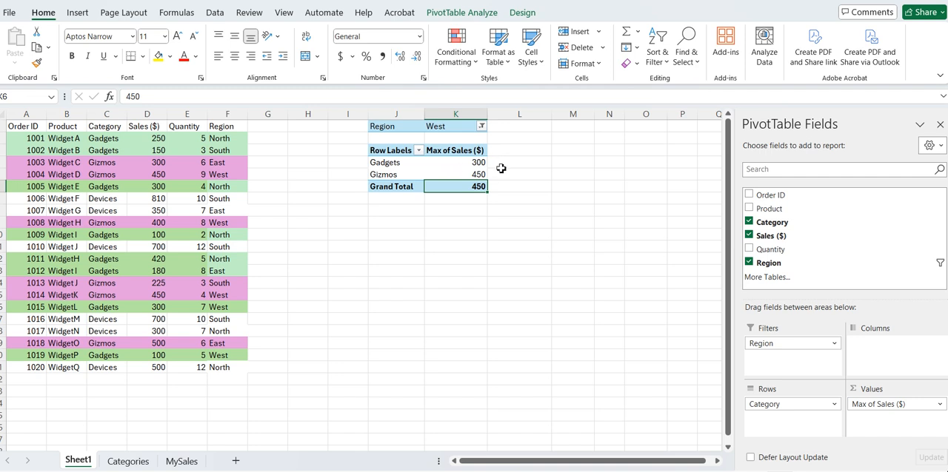
Step: Extend the Region filter to multiple items with East and West, and remove Region from the PivotTable
click(481, 127)
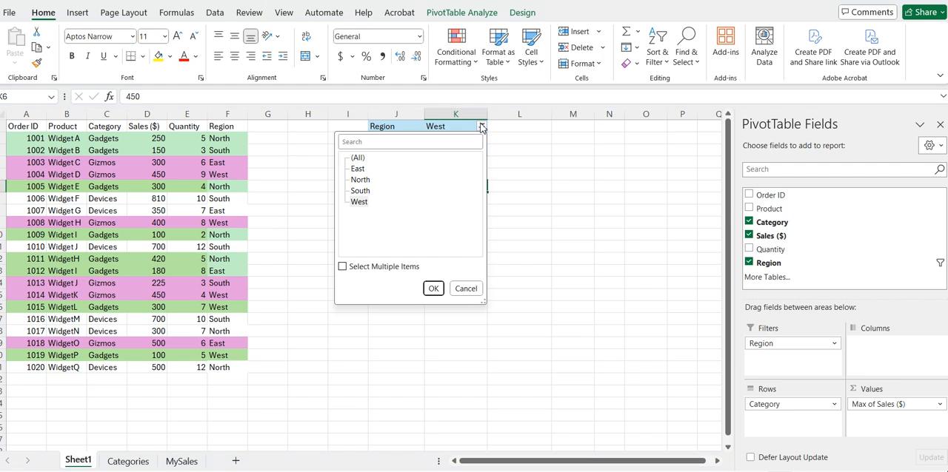
click(343, 267)
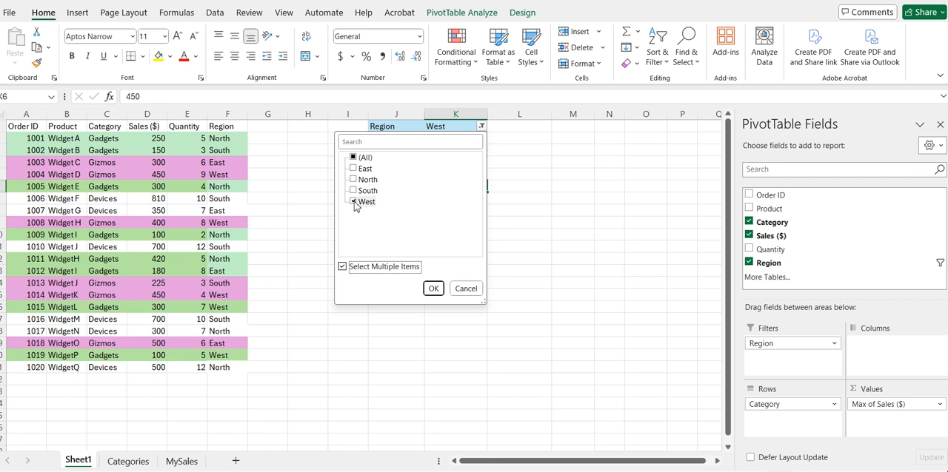
click(353, 170)
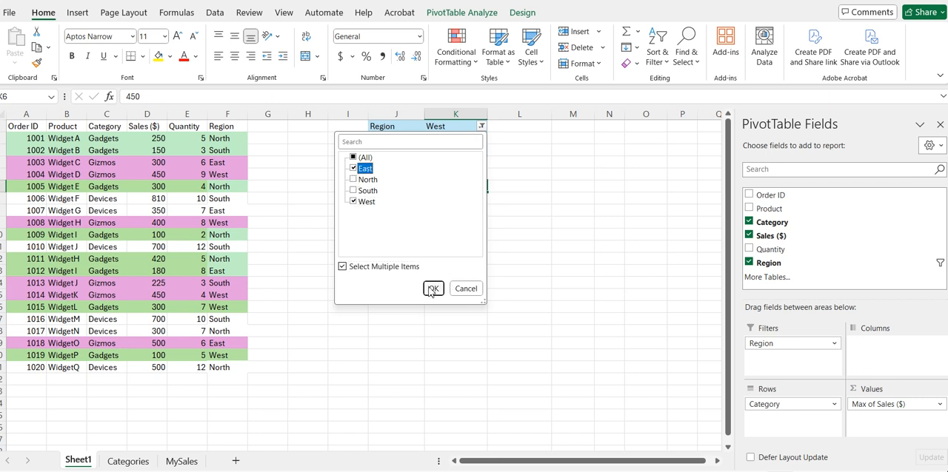
click(433, 288)
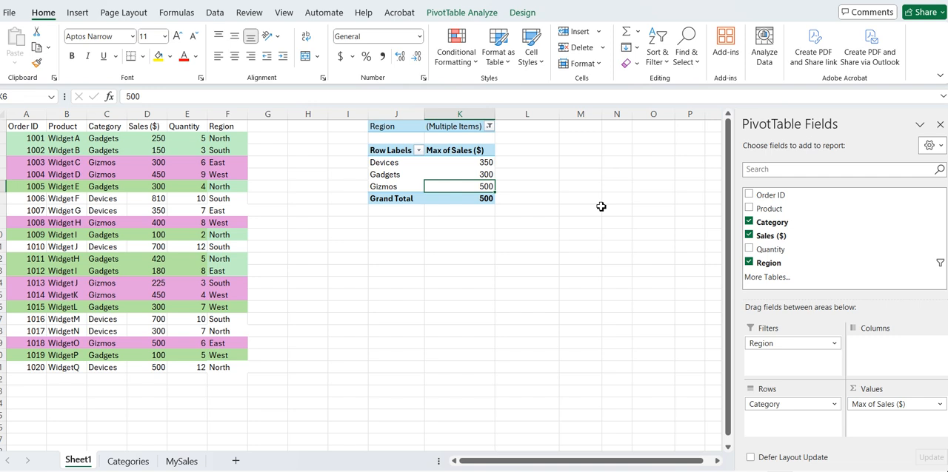
click(749, 263)
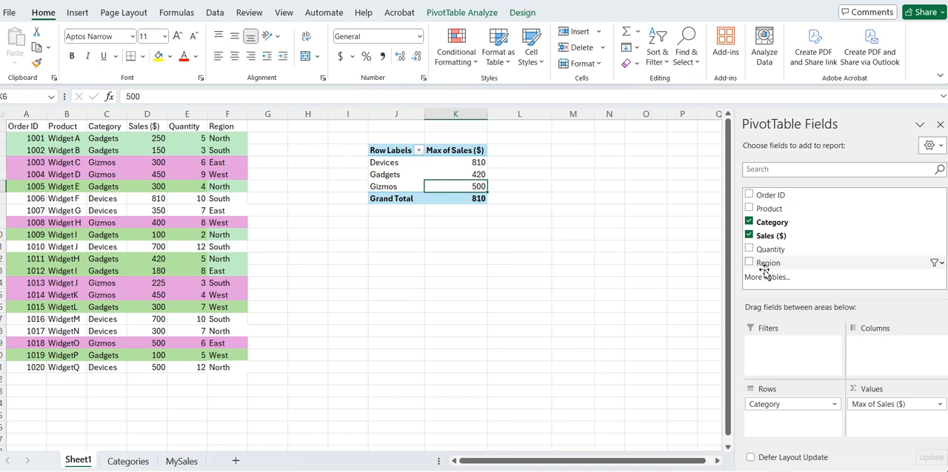
Step: Add Sales ($) as a report filter and limit it to the values 500, 700 and 810
drag(770, 236, 770, 348)
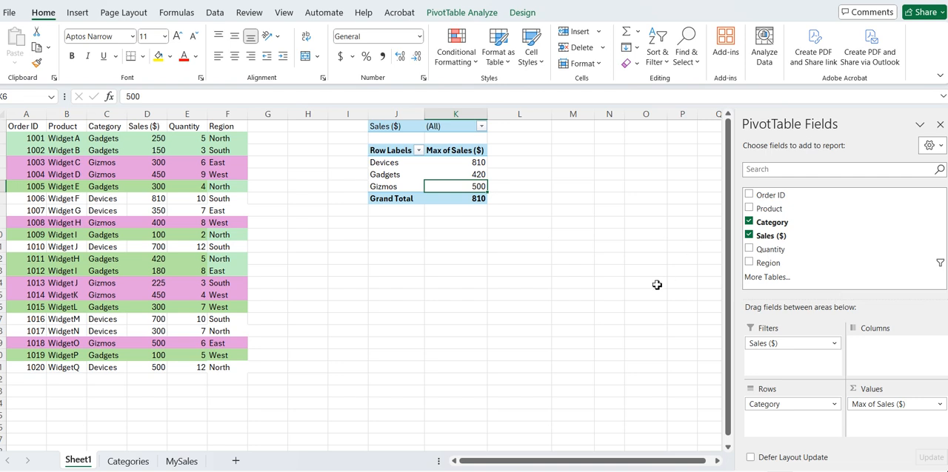
click(481, 126)
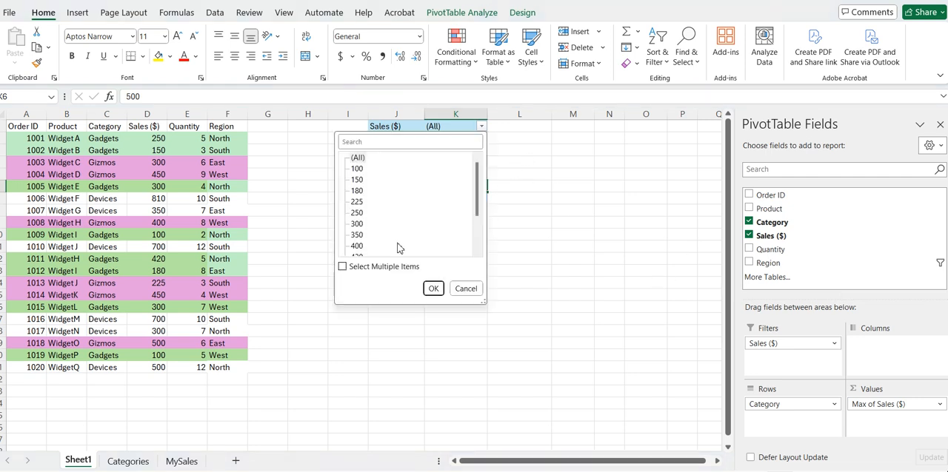
scroll(404, 199, down, 2)
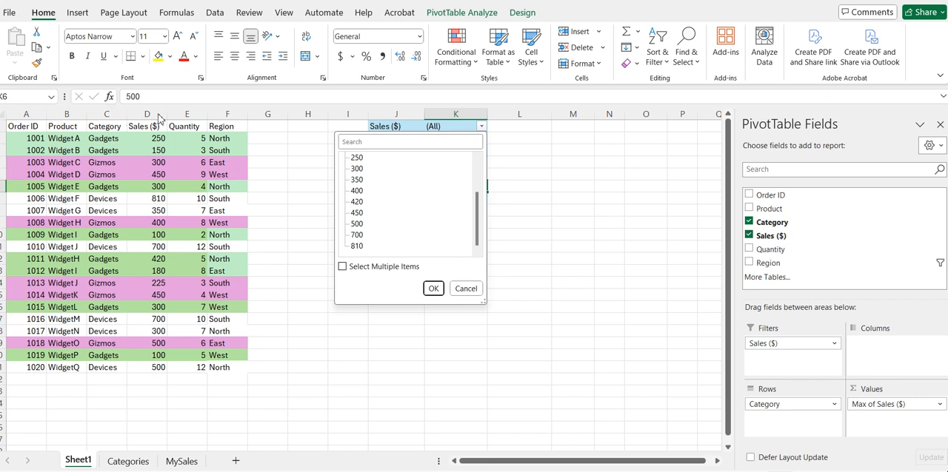
click(343, 267)
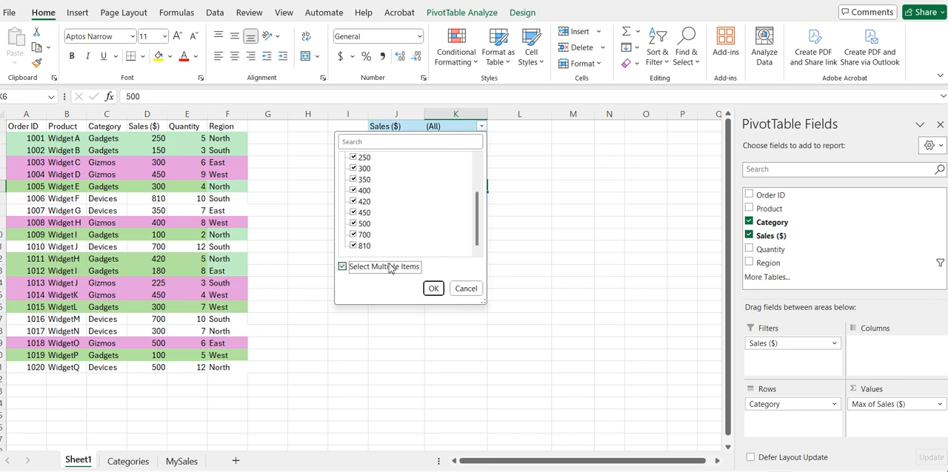
scroll(387, 197, up, 2)
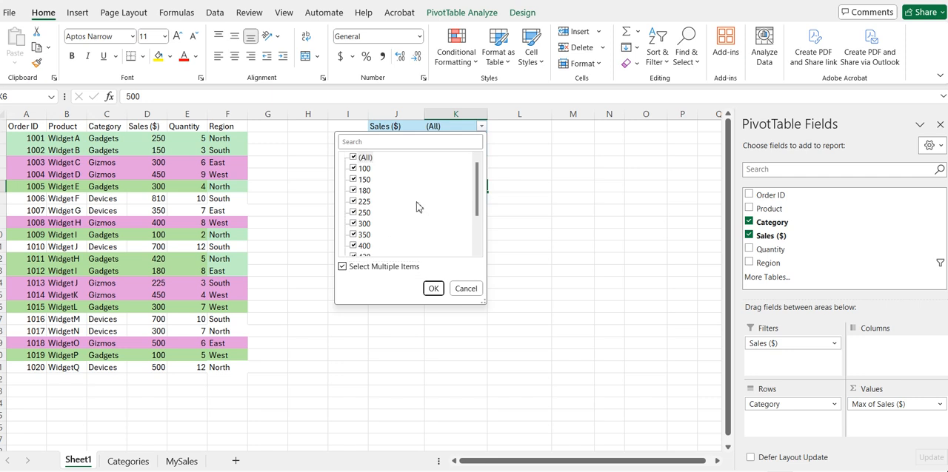
click(353, 158)
scroll(385, 200, down, 2)
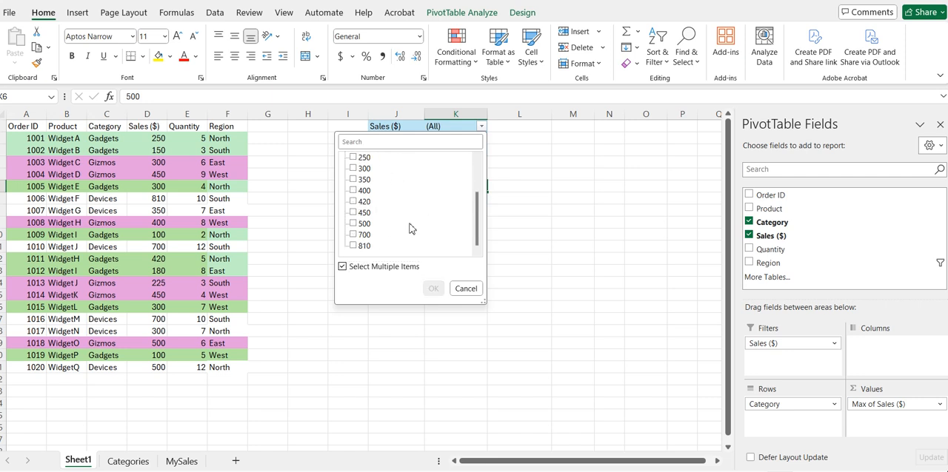
click(353, 224)
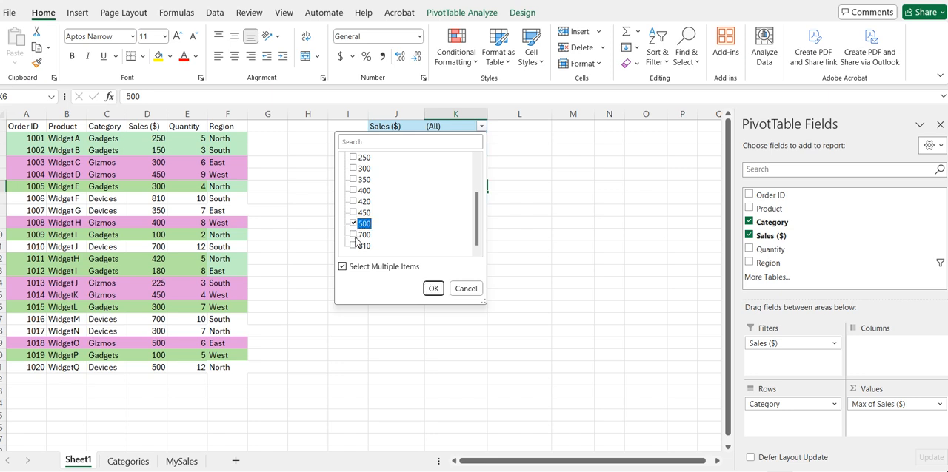
click(353, 246)
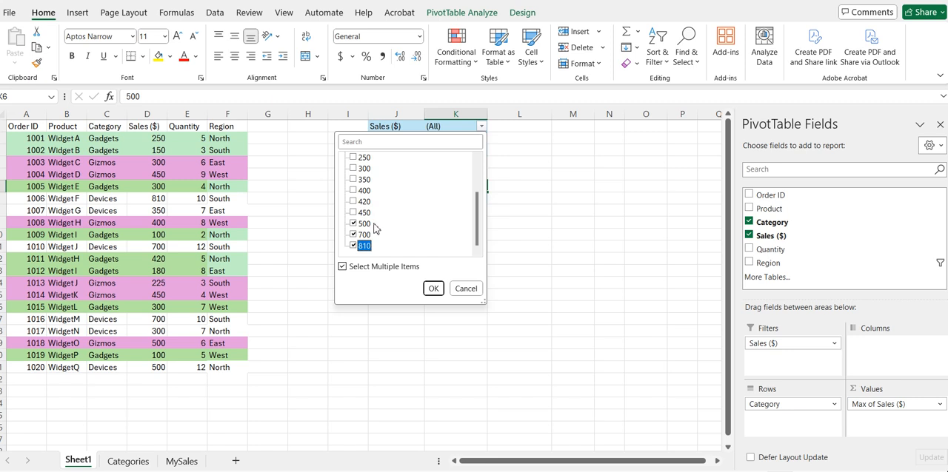
click(433, 290)
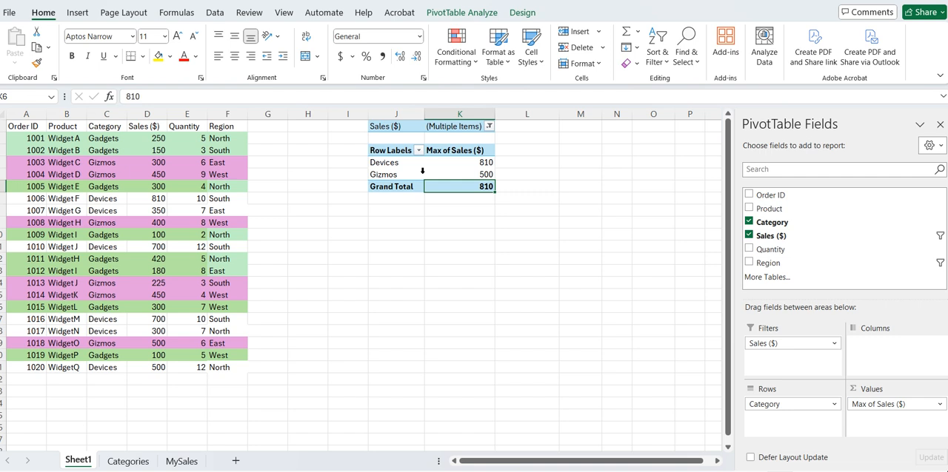
Step: Narrow the Sales ($) report filter to 810 only by excluding 500 and 700
click(488, 126)
scroll(391, 210, down, 2)
click(360, 224)
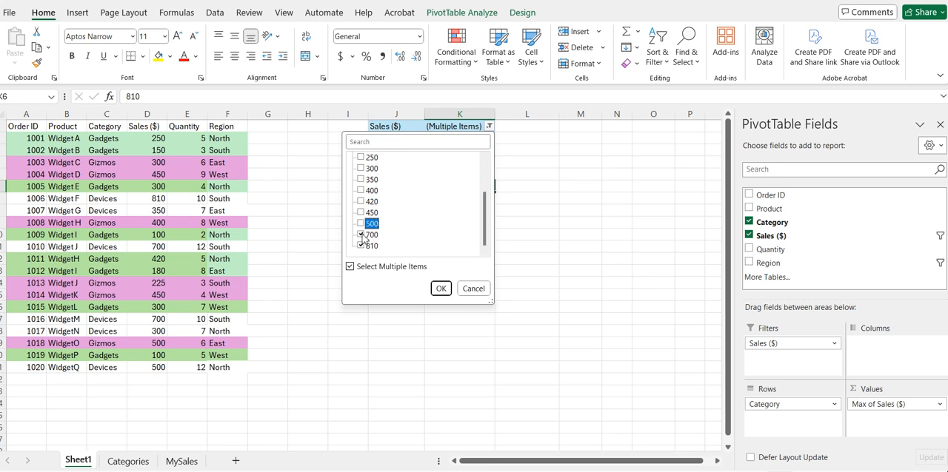
click(361, 235)
click(441, 289)
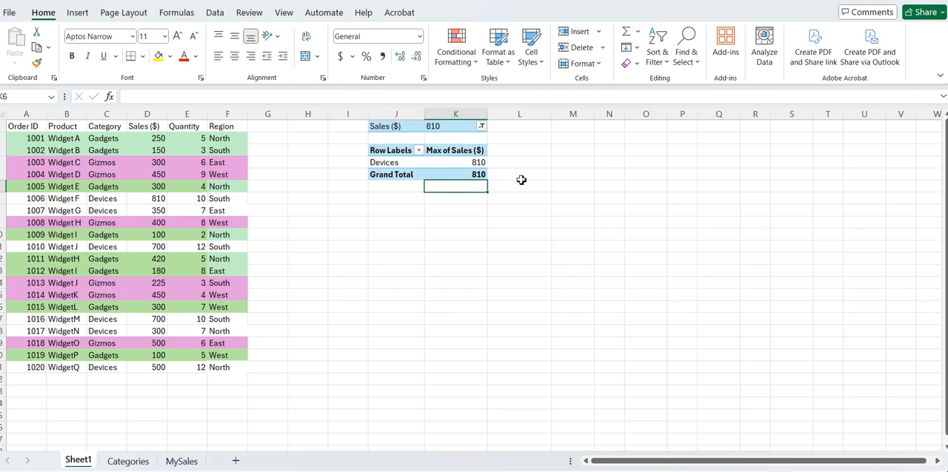
Step: Change the PivotTable's Sales ($) value field to summarize by Sum
click(436, 175)
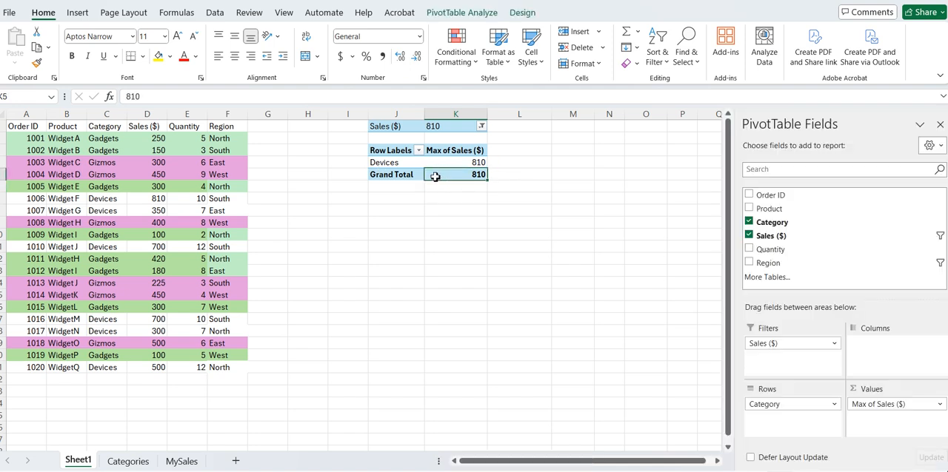
click(435, 162)
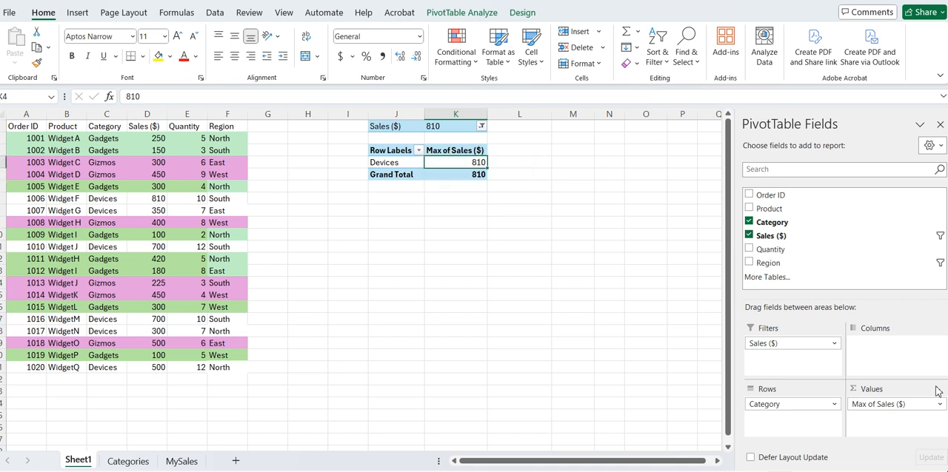
click(873, 406)
click(877, 394)
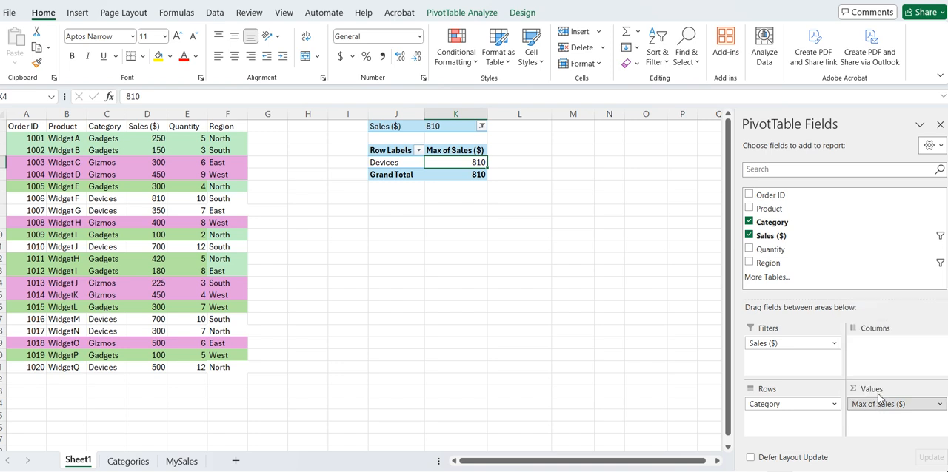
click(328, 293)
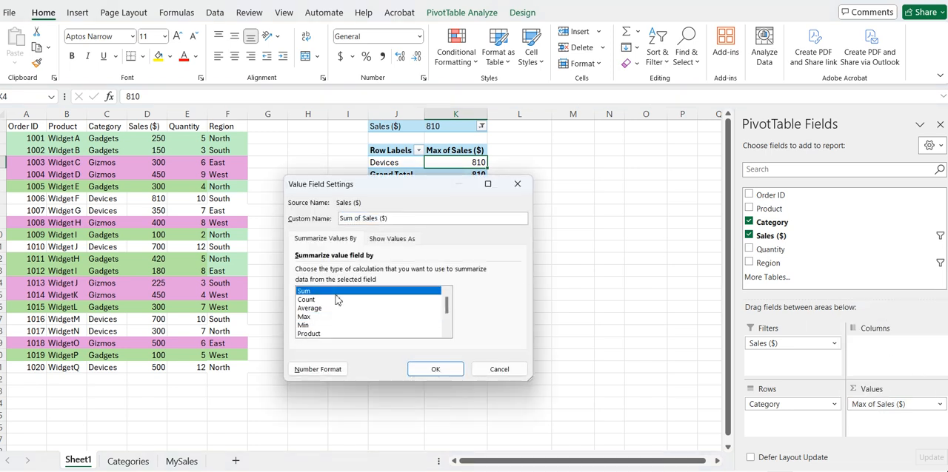
click(436, 369)
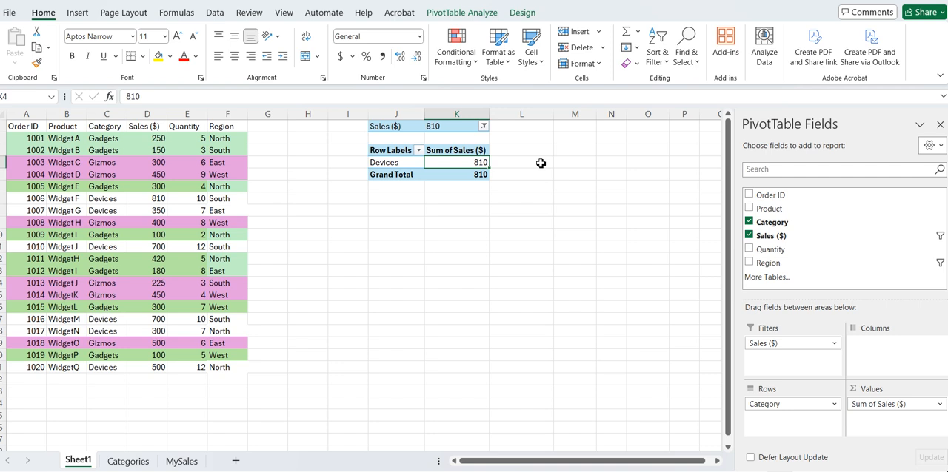
click(897, 404)
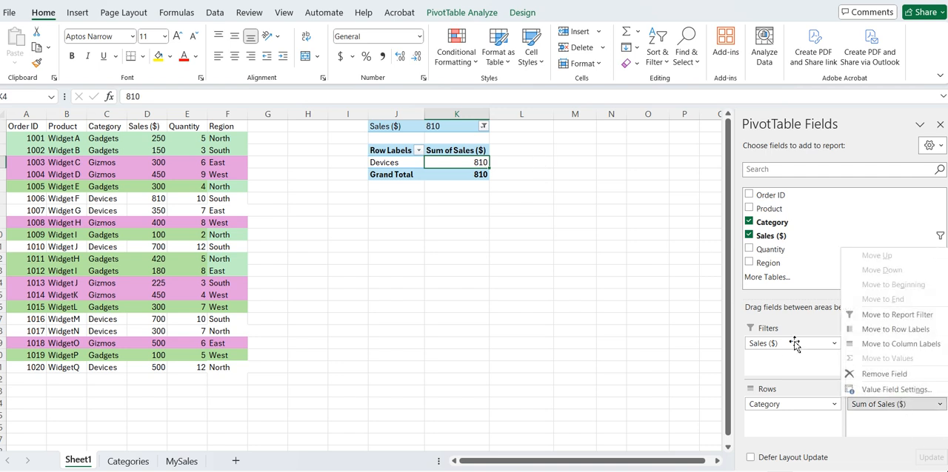
click(794, 343)
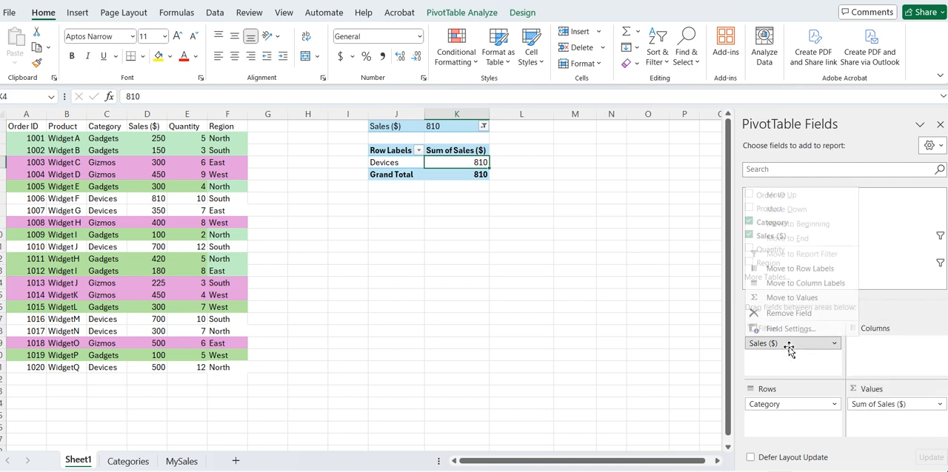
click(771, 406)
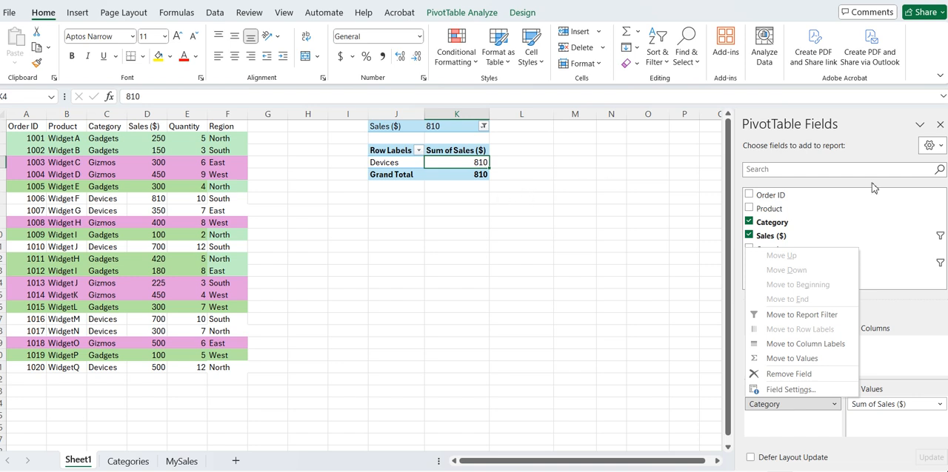
click(867, 208)
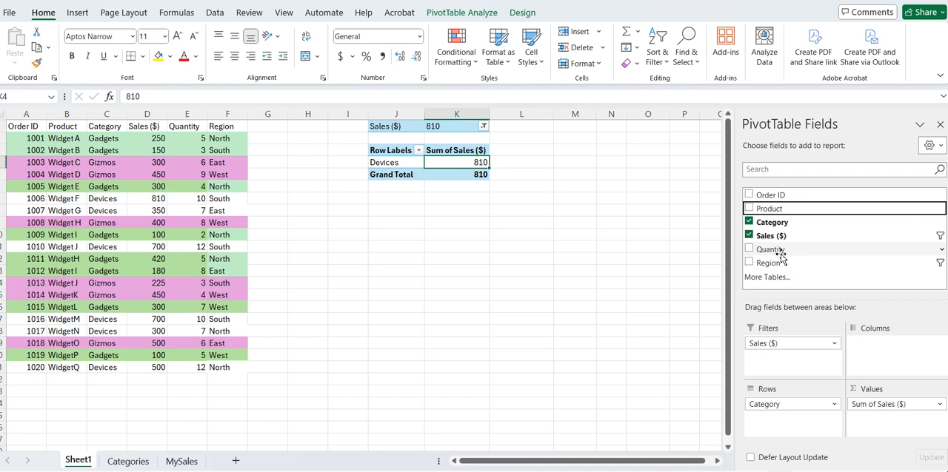
Step: Add Quantity as a report filter and extend the Sales ($) filter to include 500 and 700 alongside 810
drag(781, 255, 809, 360)
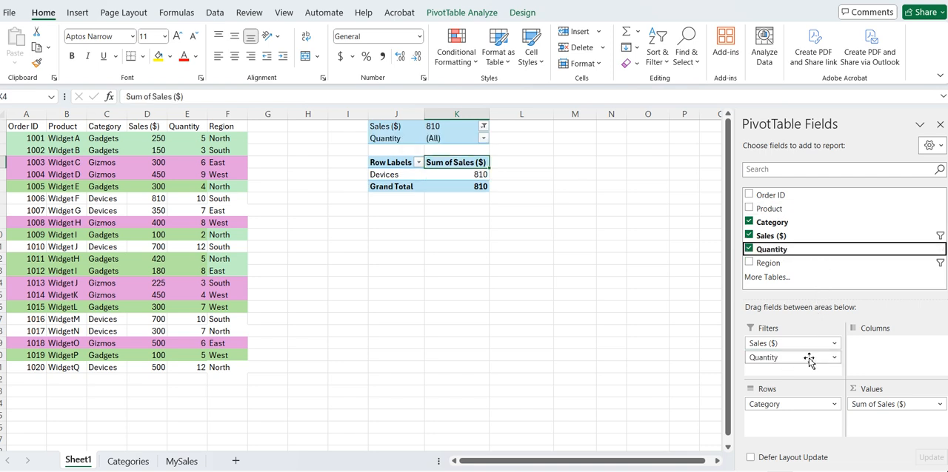
click(483, 127)
scroll(398, 216, down, 2)
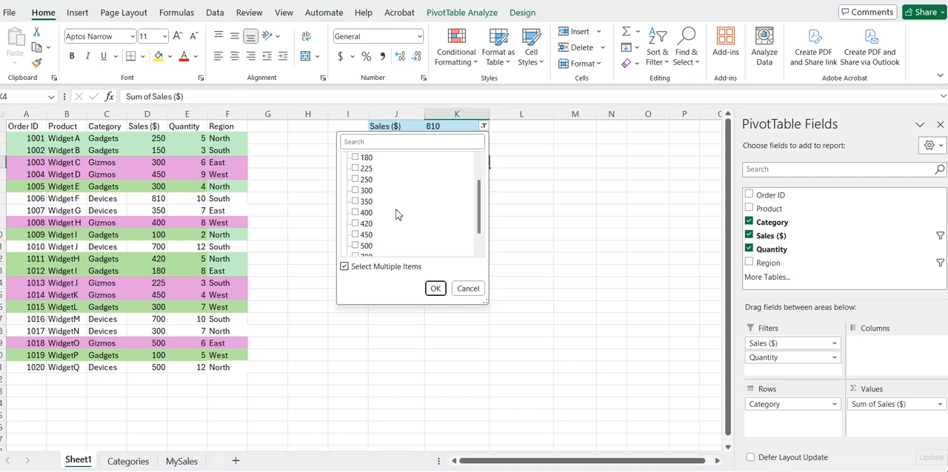
click(356, 236)
click(361, 224)
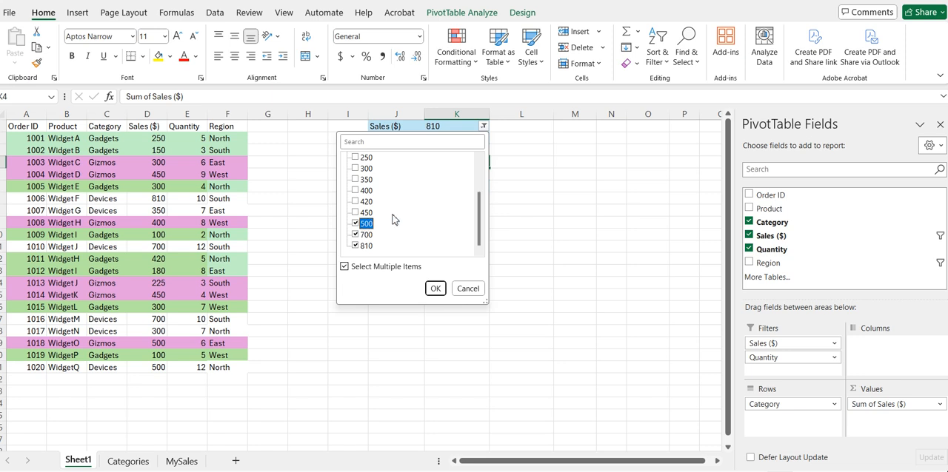
click(435, 289)
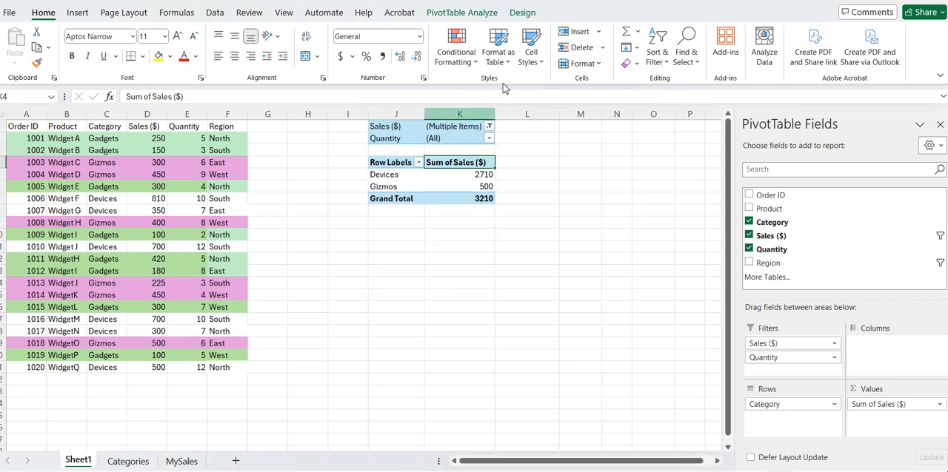
Step: Limit the Quantity report filter to multiple items with the values 7, 8, 9, 10 and 12
click(489, 139)
click(352, 280)
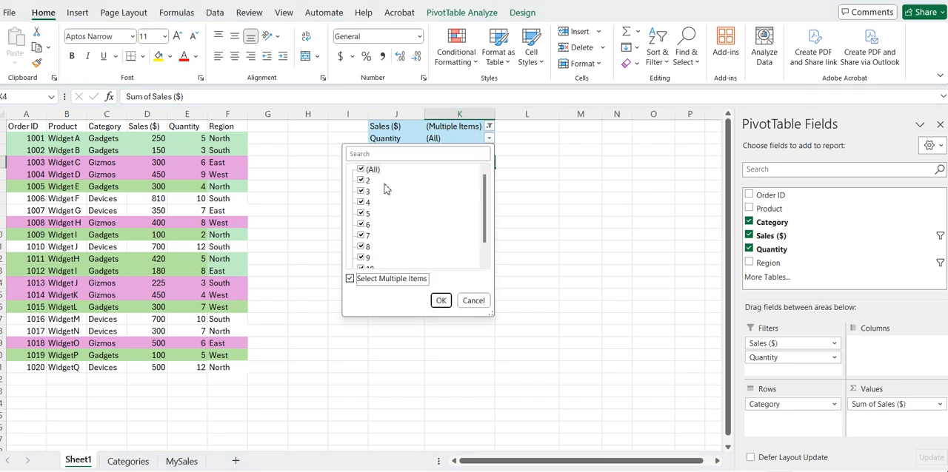
click(360, 170)
scroll(426, 235, down, 1)
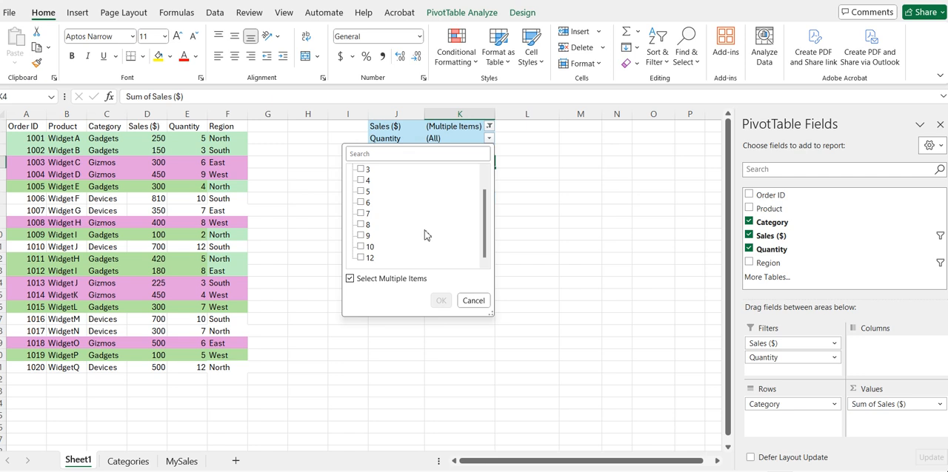
click(360, 213)
click(361, 224)
click(360, 235)
click(361, 246)
click(362, 258)
click(440, 300)
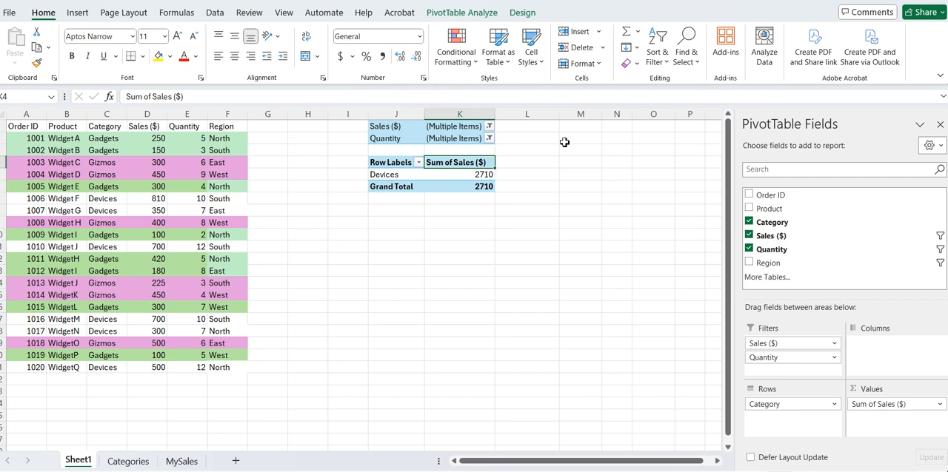
Step: Check the values selected in the Sales ($) filter and extend the Quantity filter to include 5 and 6
click(488, 126)
scroll(446, 222, down, 2)
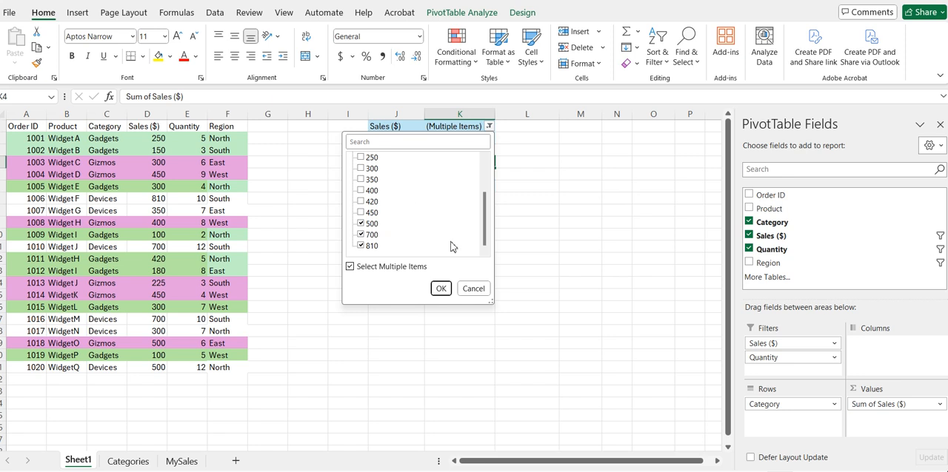
click(440, 288)
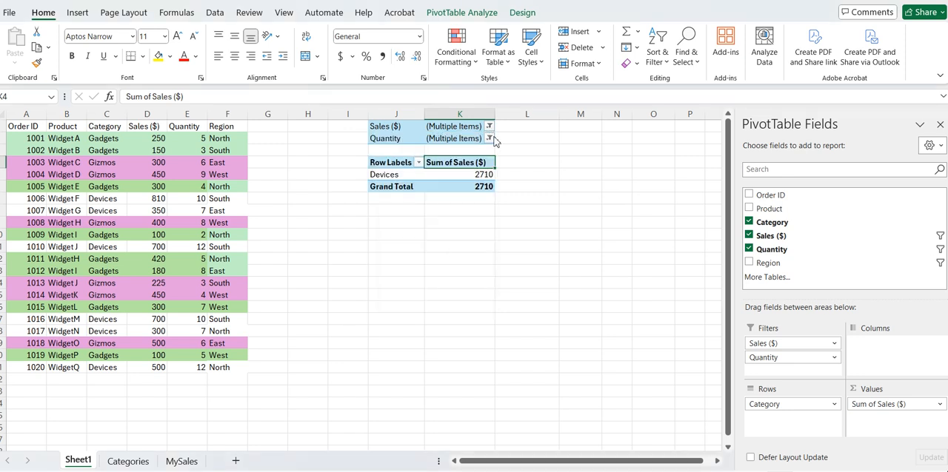
click(488, 138)
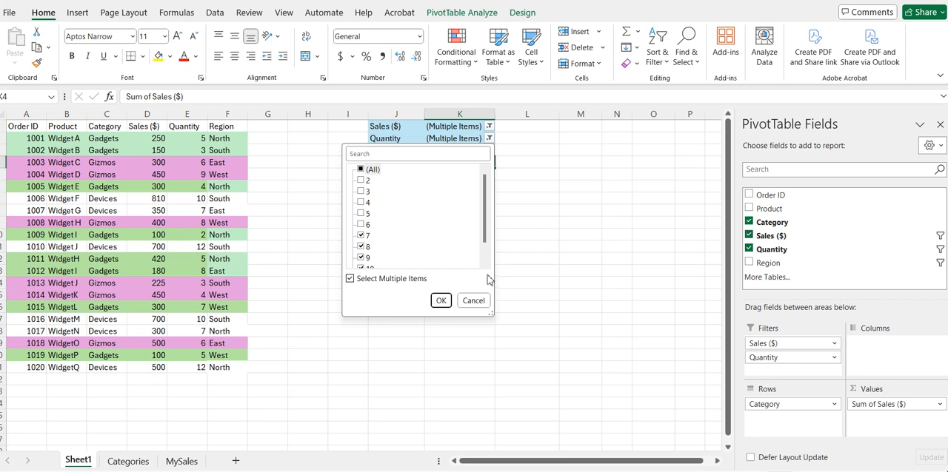
click(474, 300)
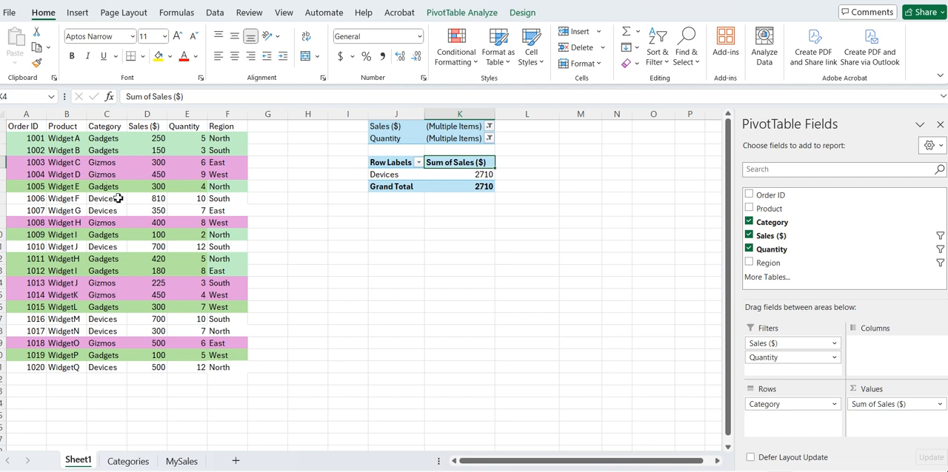
click(490, 138)
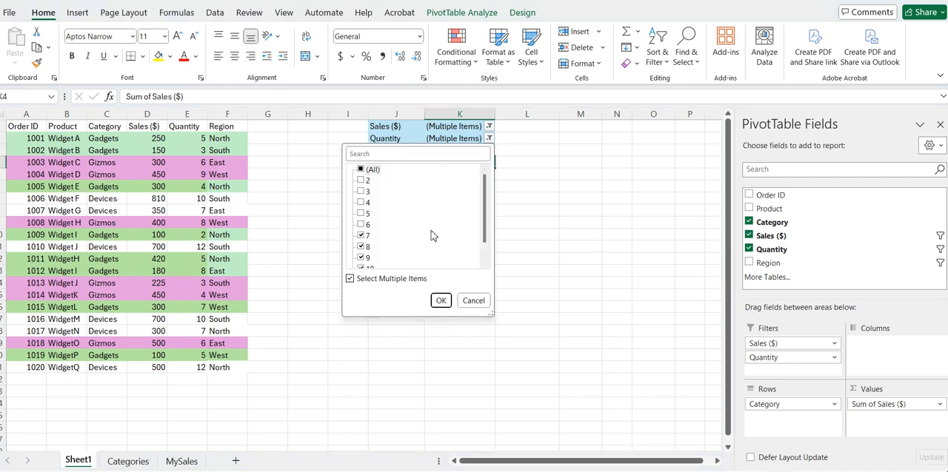
click(362, 224)
click(362, 214)
click(441, 301)
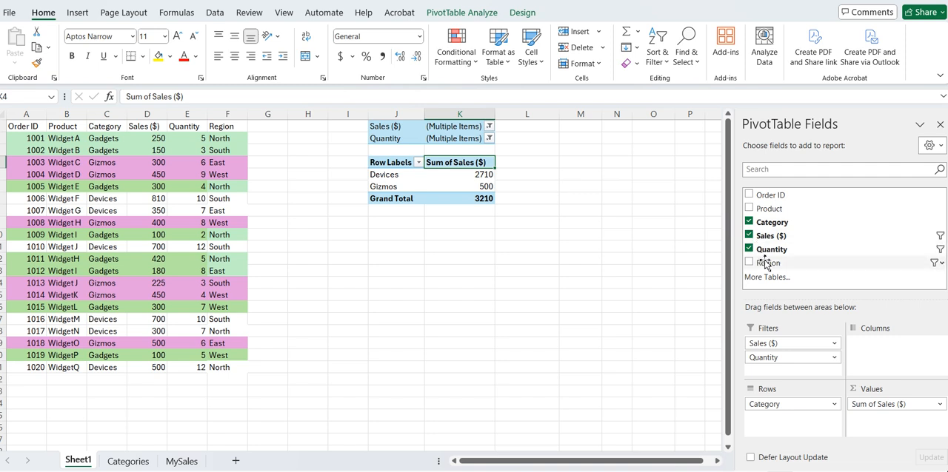
Step: Add Region as a third report filter and check the items selected in the Region and Quantity filters
drag(769, 267, 779, 372)
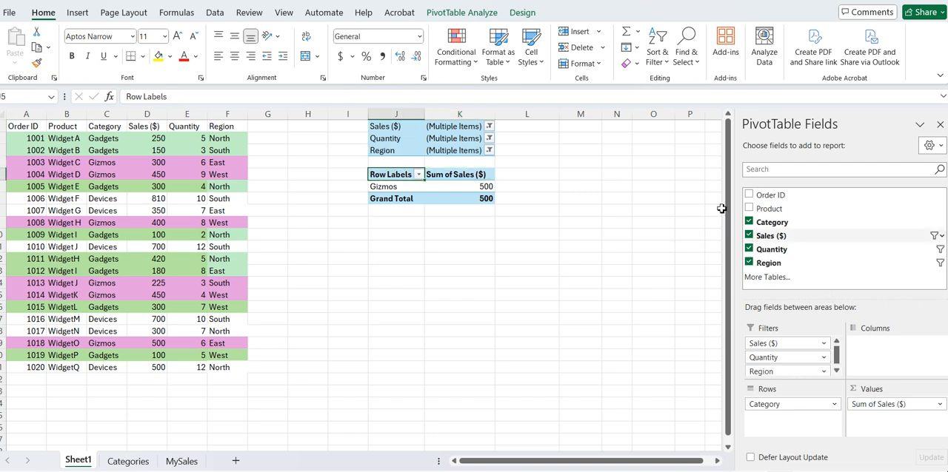
click(489, 150)
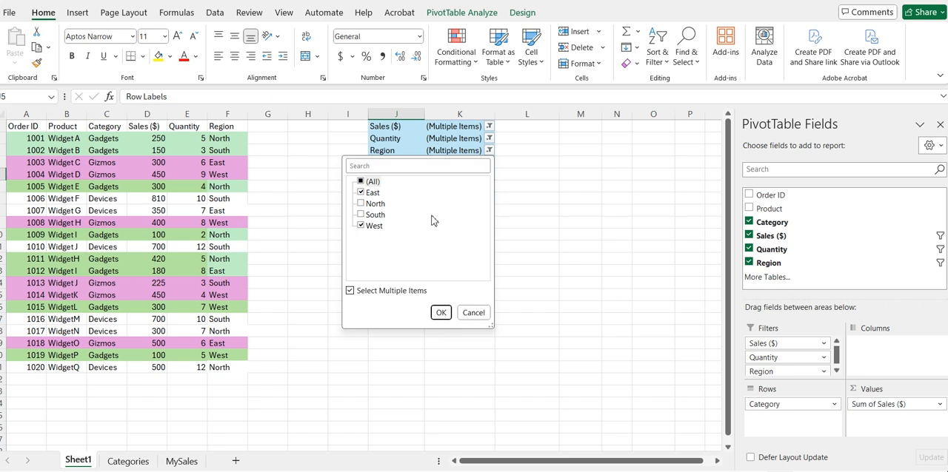
click(473, 313)
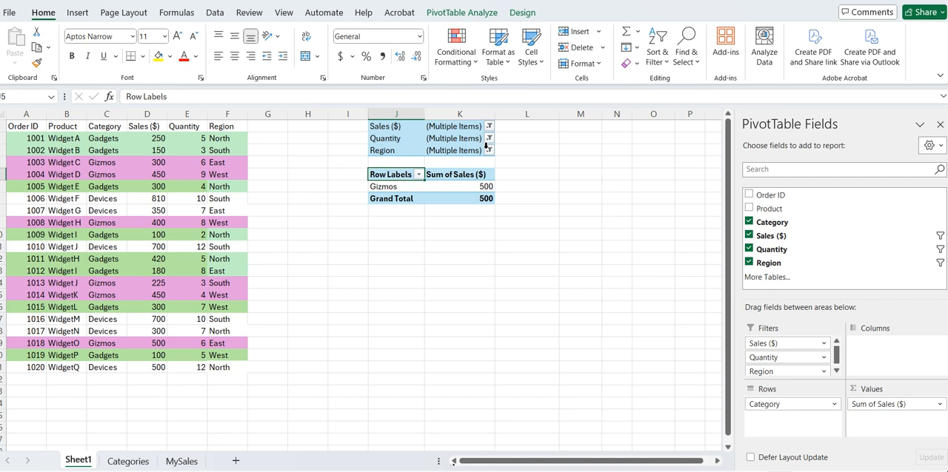
click(488, 139)
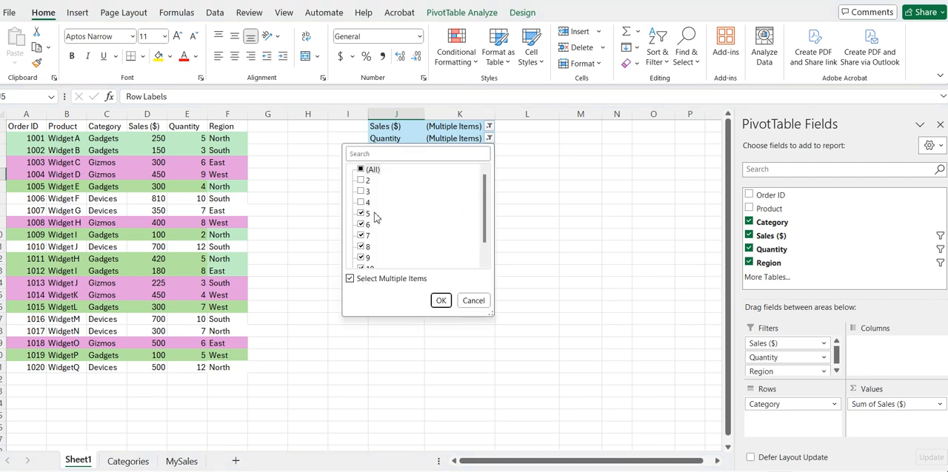
click(473, 301)
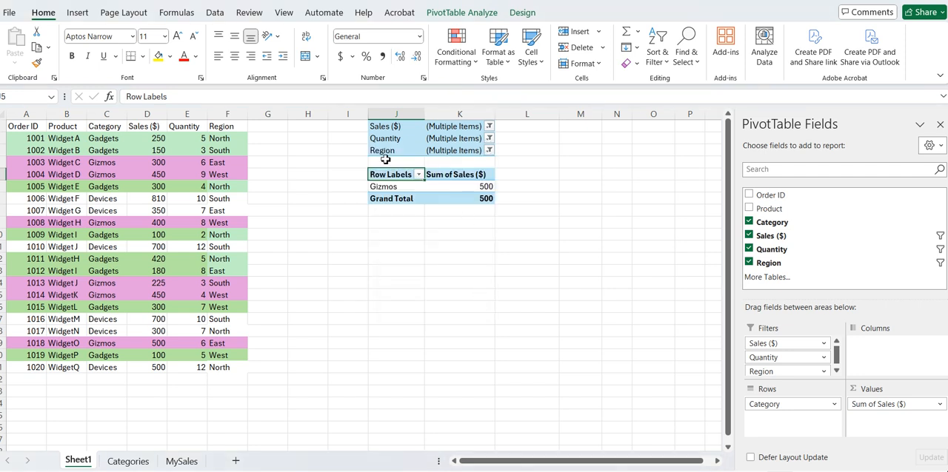
click(489, 151)
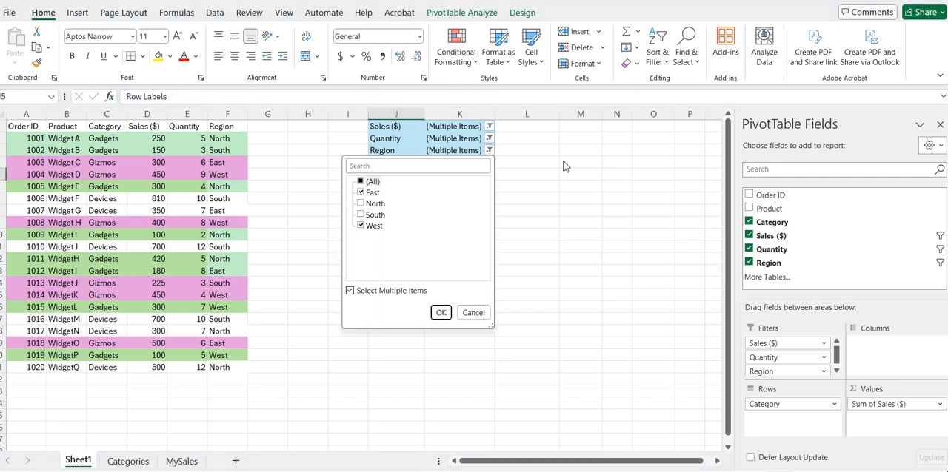
click(488, 312)
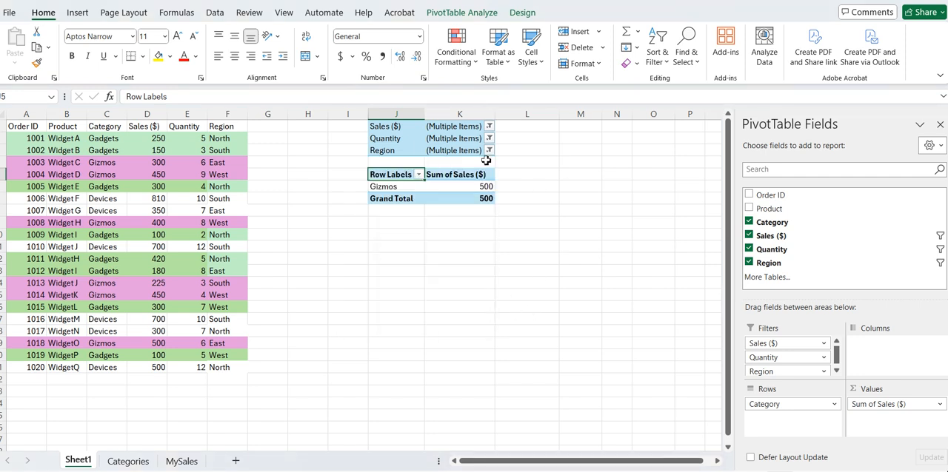